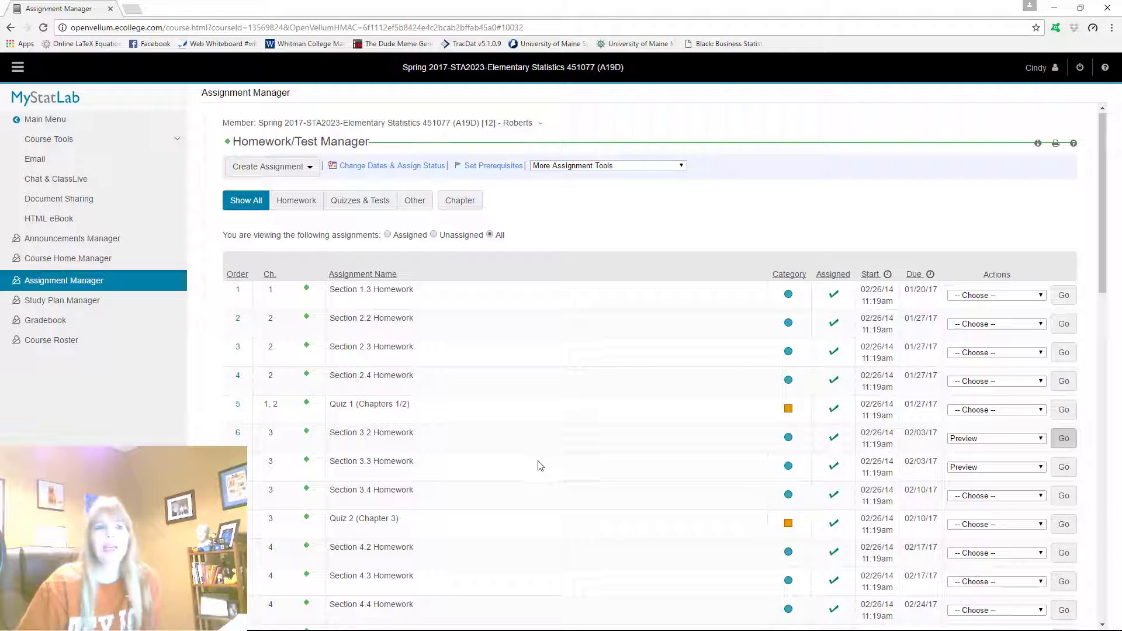
Preview the Section 3.2 Homework in a maximized window and open the salary data of question 3.2.5 in StatCrunch
left_click(1063, 438)
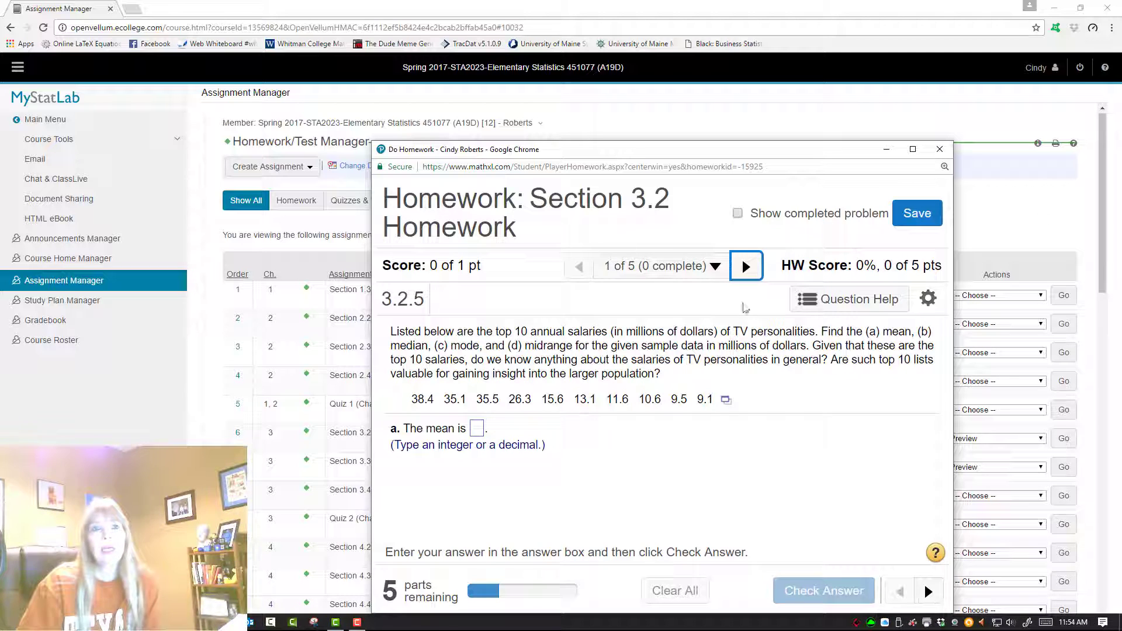
left_click(909, 156)
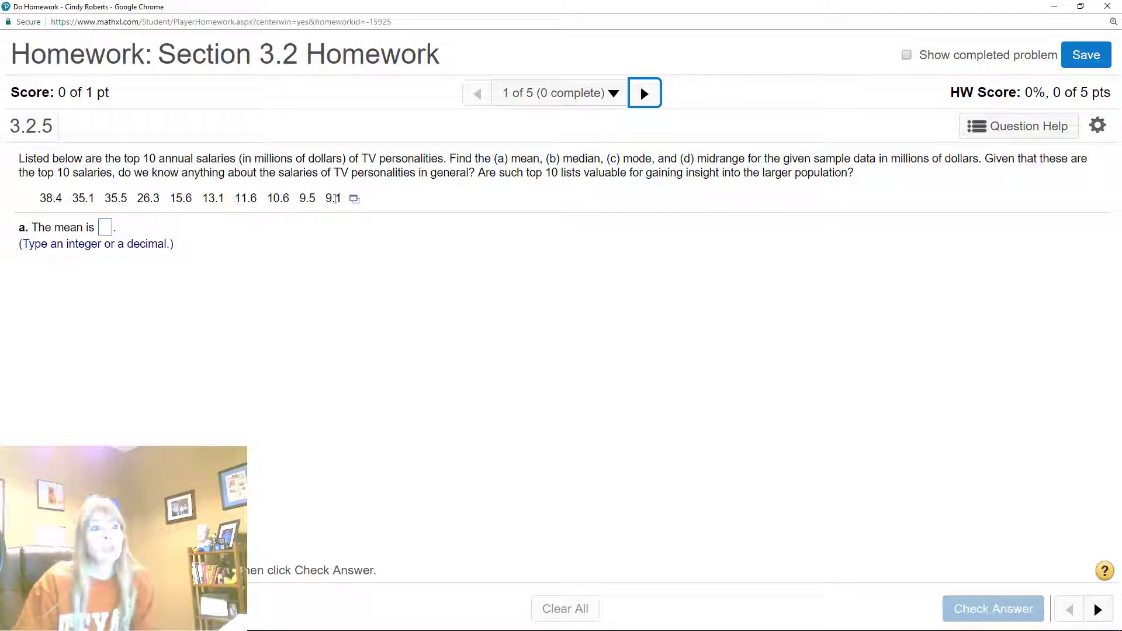
left_click(355, 199)
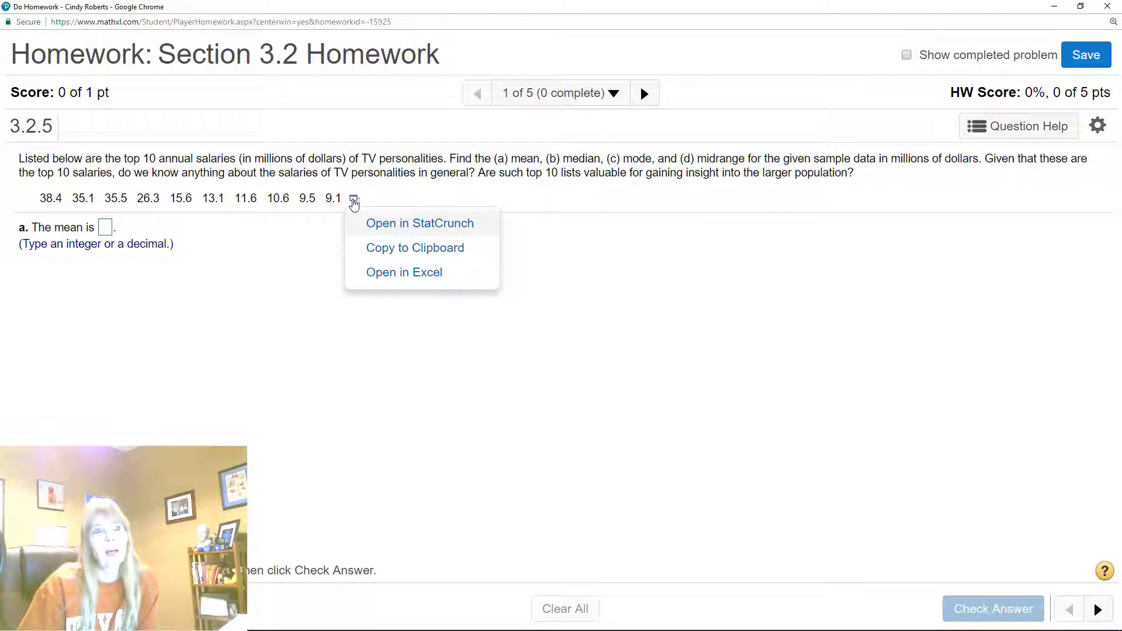
left_click(407, 226)
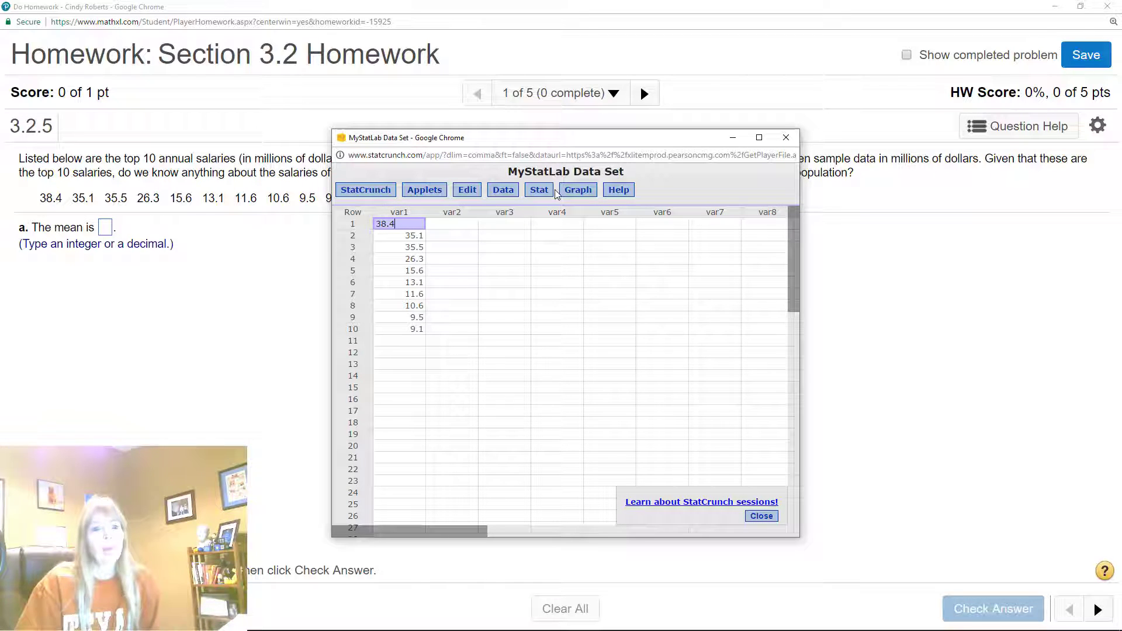
left_click(762, 516)
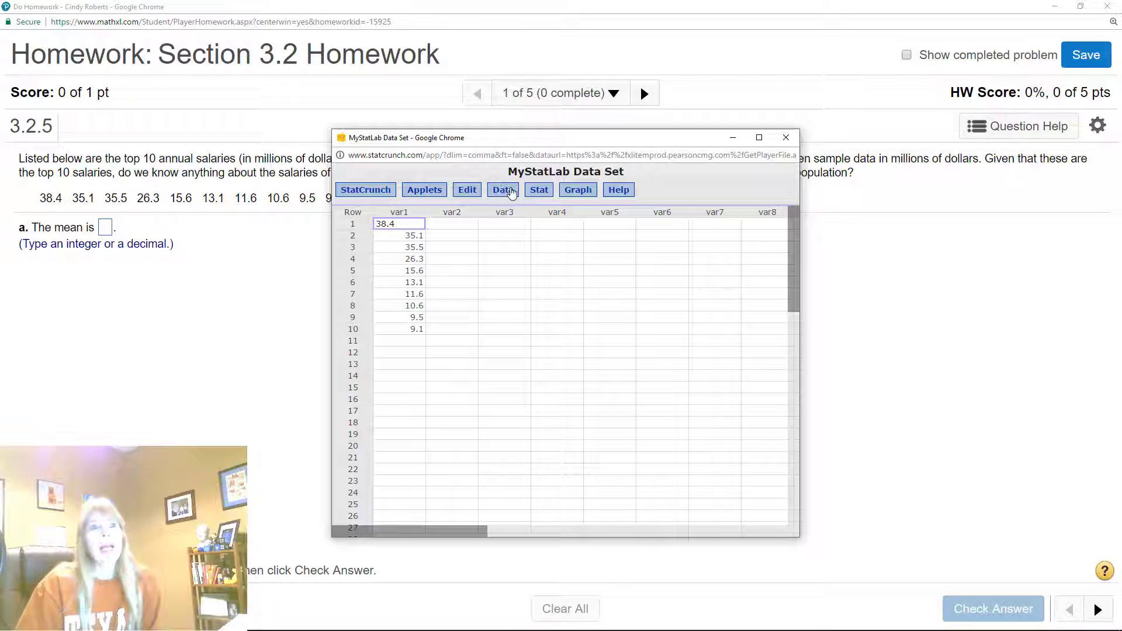
Compute the column summary statistics for var1 with the default set of statistics
left_click(548, 194)
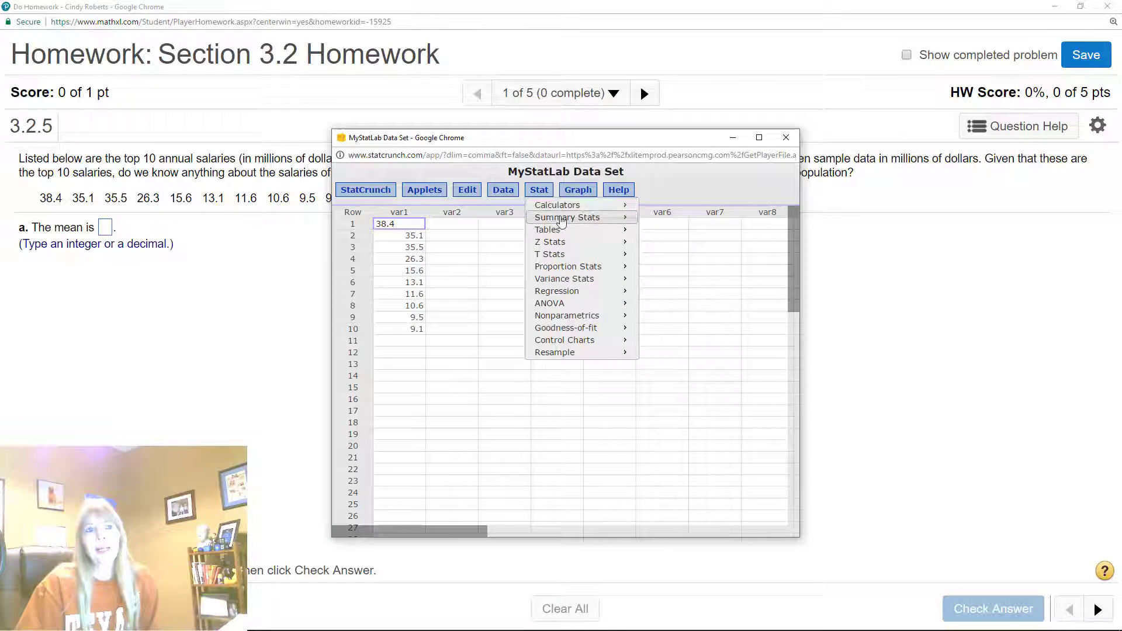
mouse_move(561, 221)
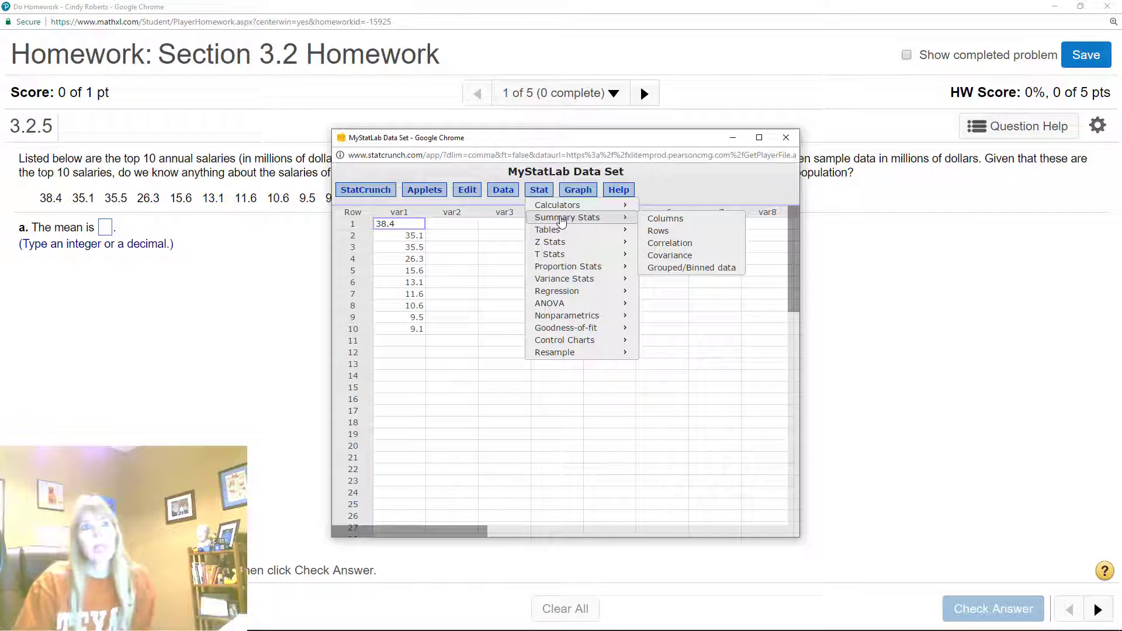
left_click(664, 218)
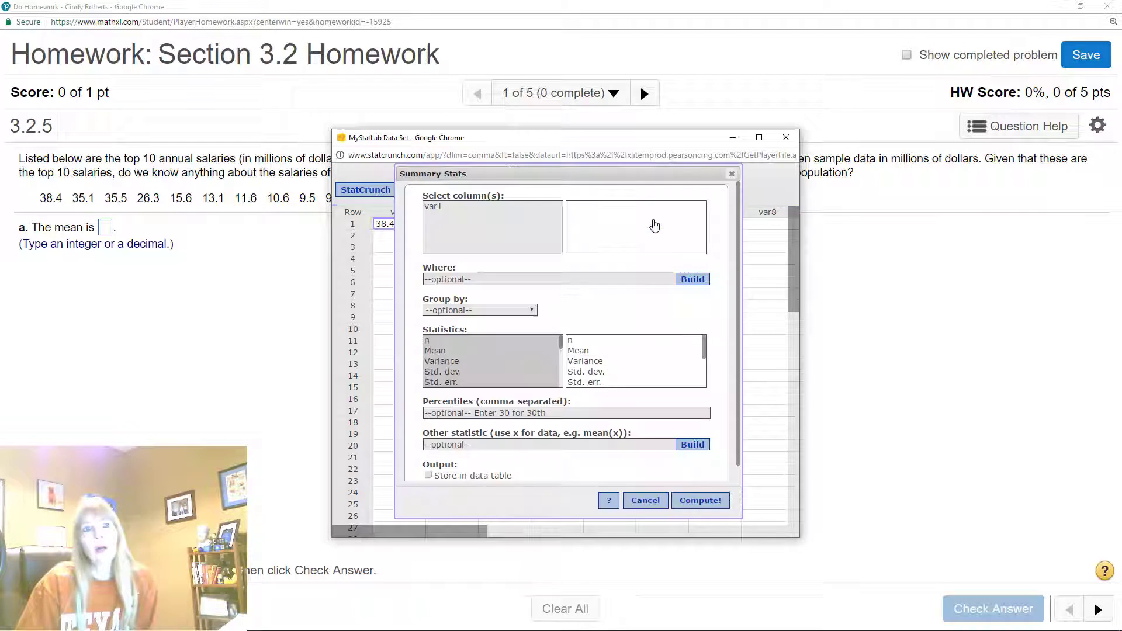
left_click(437, 207)
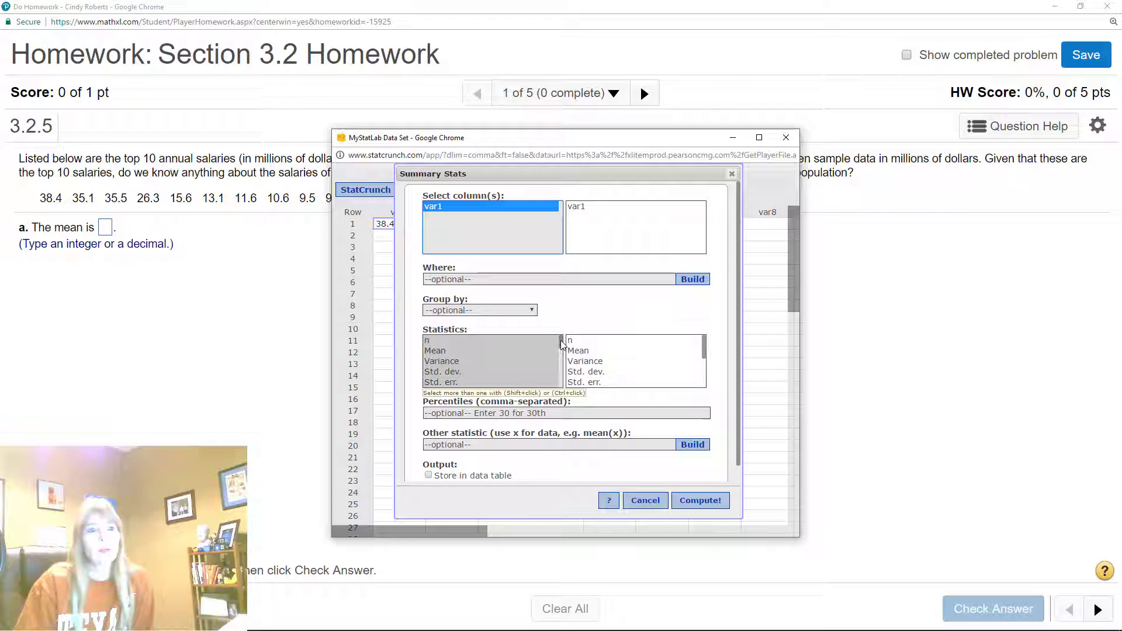
left_click_drag(562, 349, 563, 386)
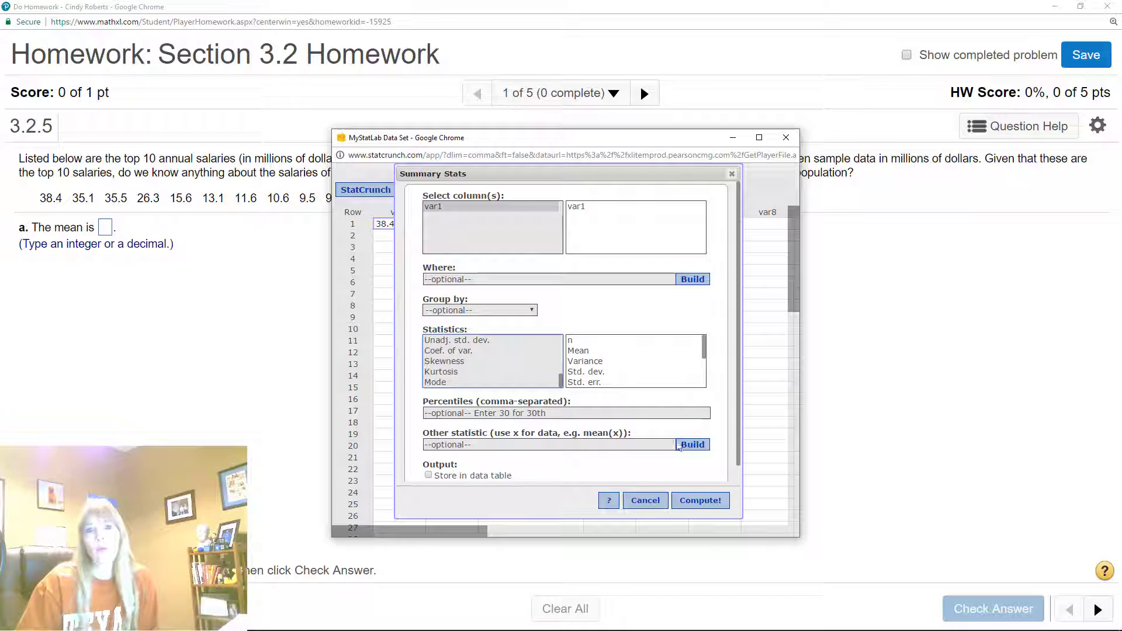
left_click(701, 502)
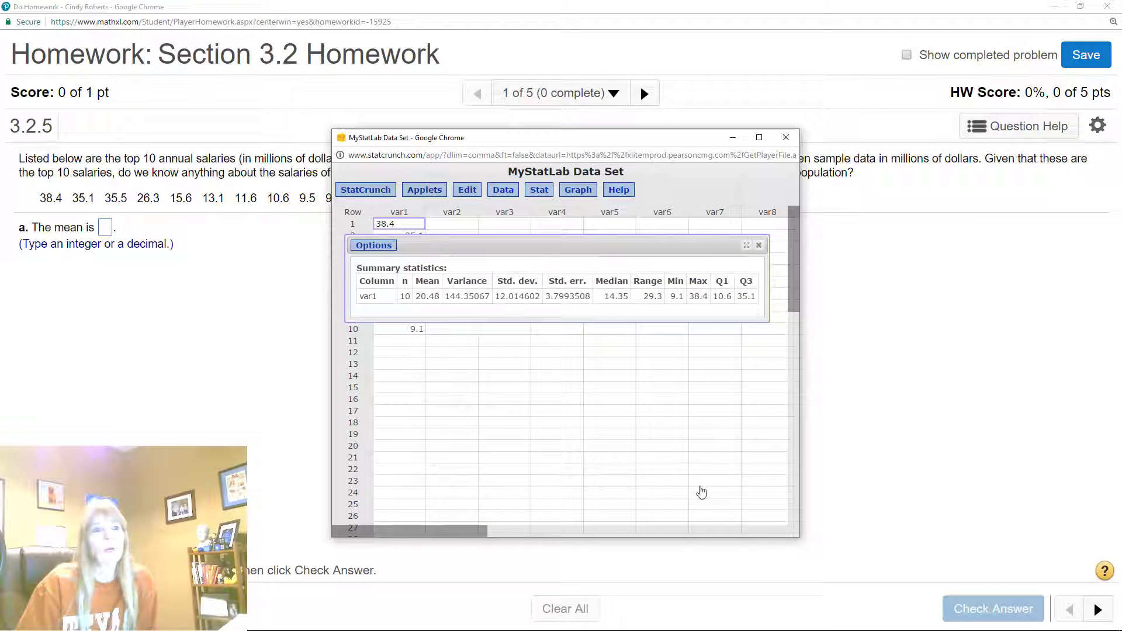
Answer part a with a mean of 20.48, check it and dismiss the feedback
left_click(105, 226)
type("20.48")
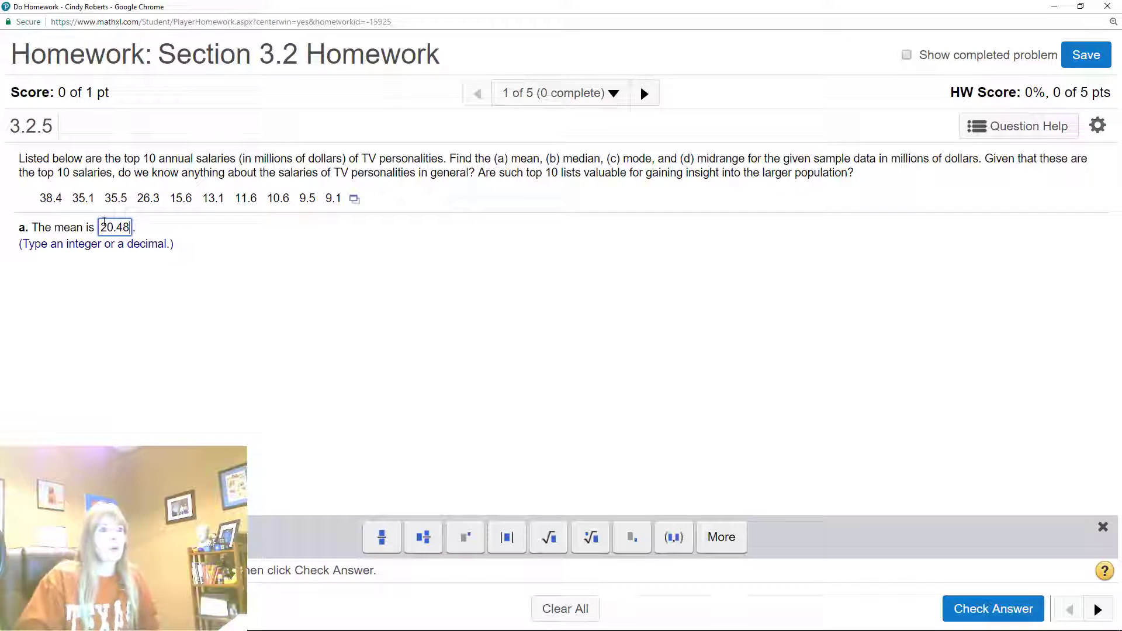
key("Return")
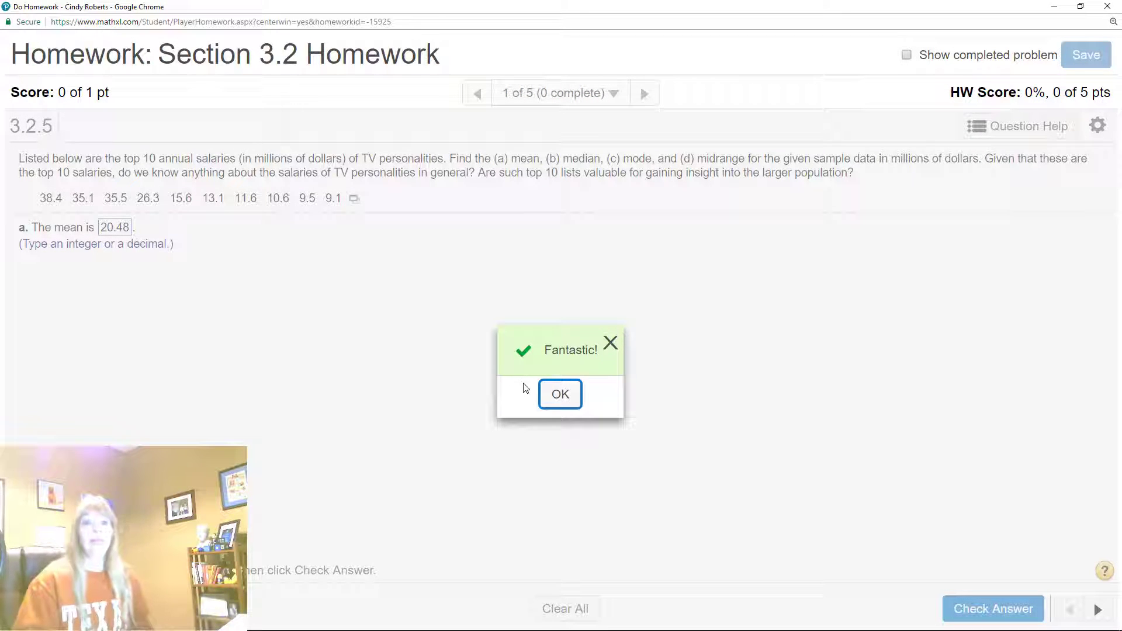
left_click(571, 387)
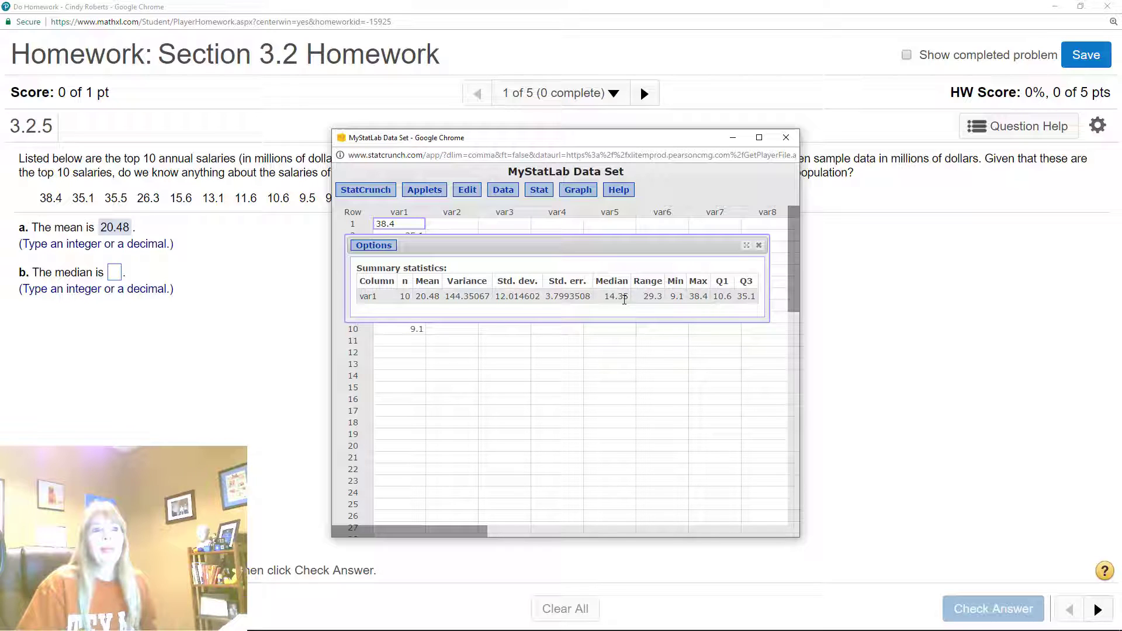
Move the summary statistics clear of the data rows, then submit 14.35 as the median in part b
left_click_drag(671, 241, 700, 379)
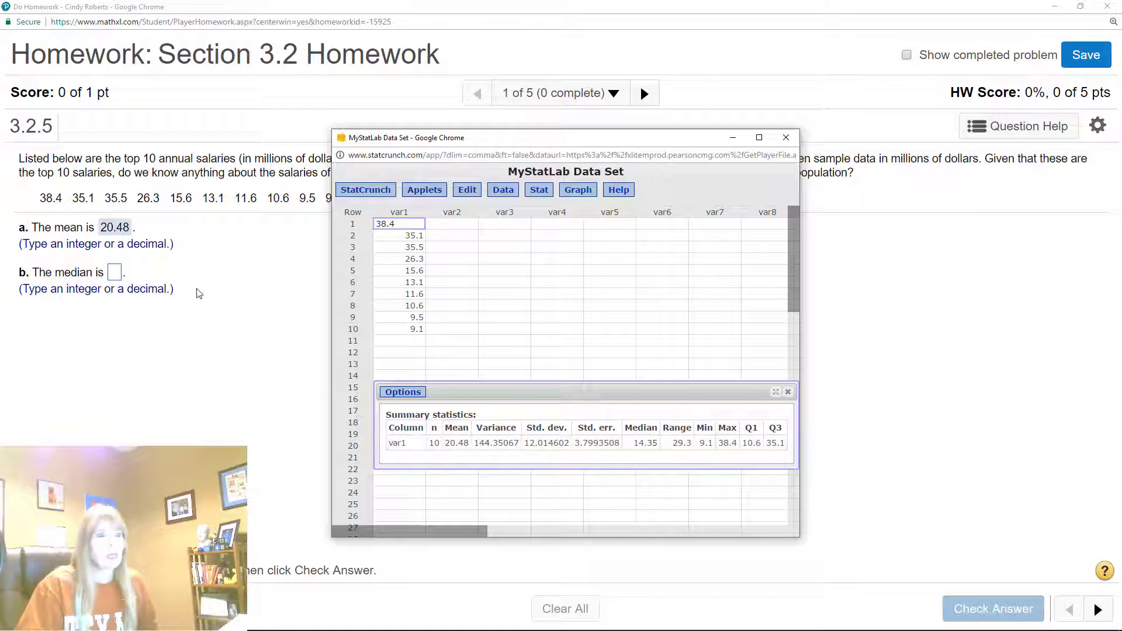
left_click(115, 273)
type("14")
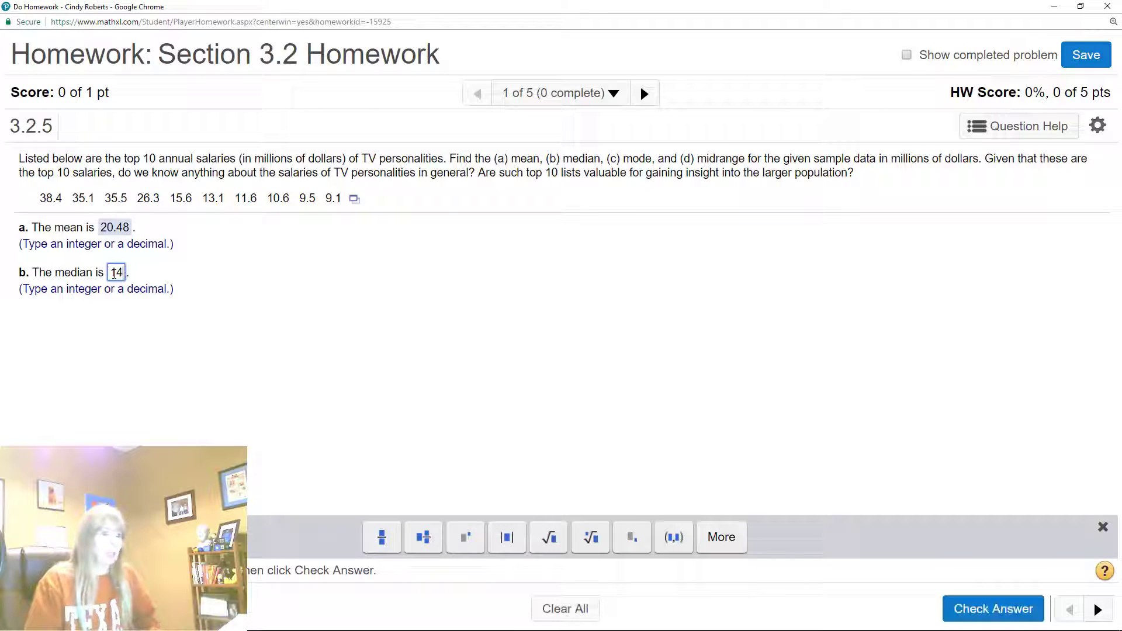
type(".35")
key("Return")
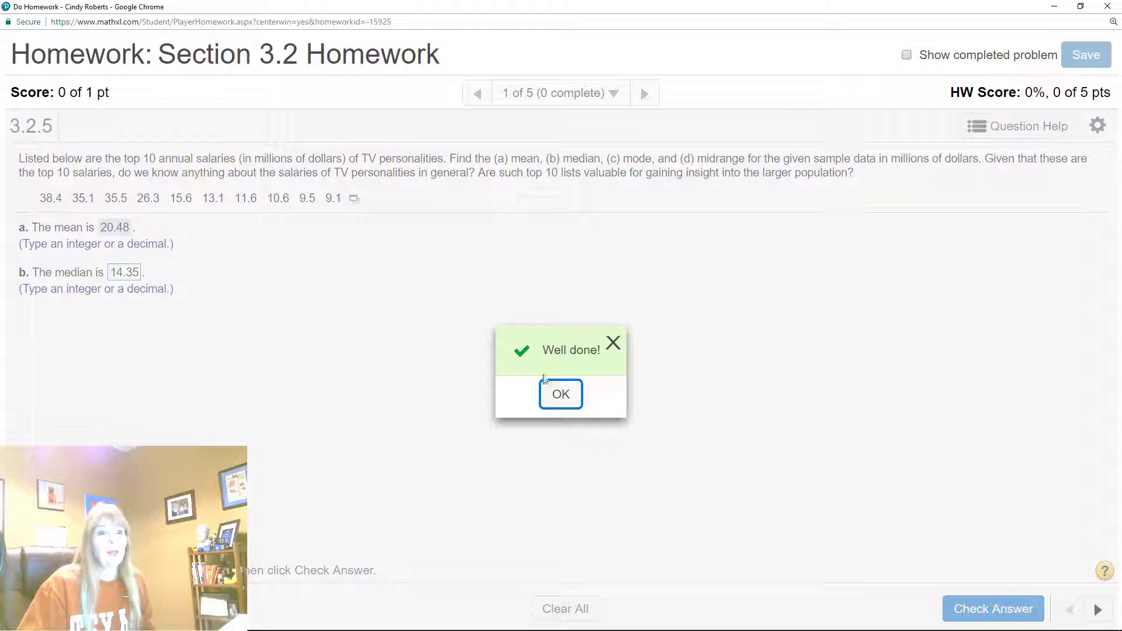
left_click(561, 393)
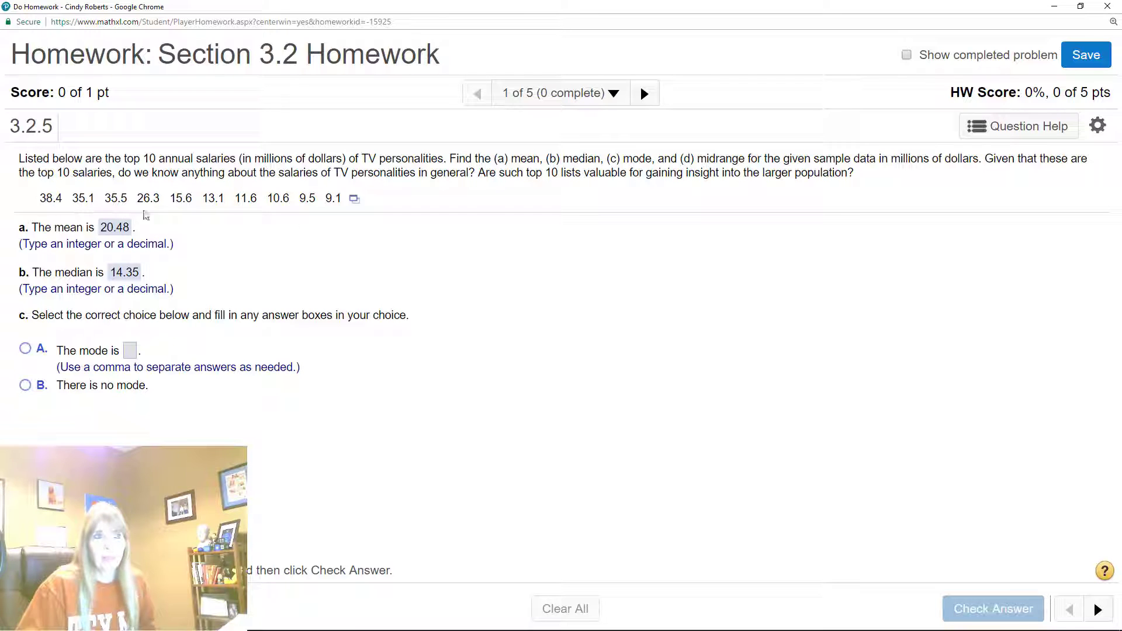
Answer part c with "There is no mode" and check the answer
left_click(26, 385)
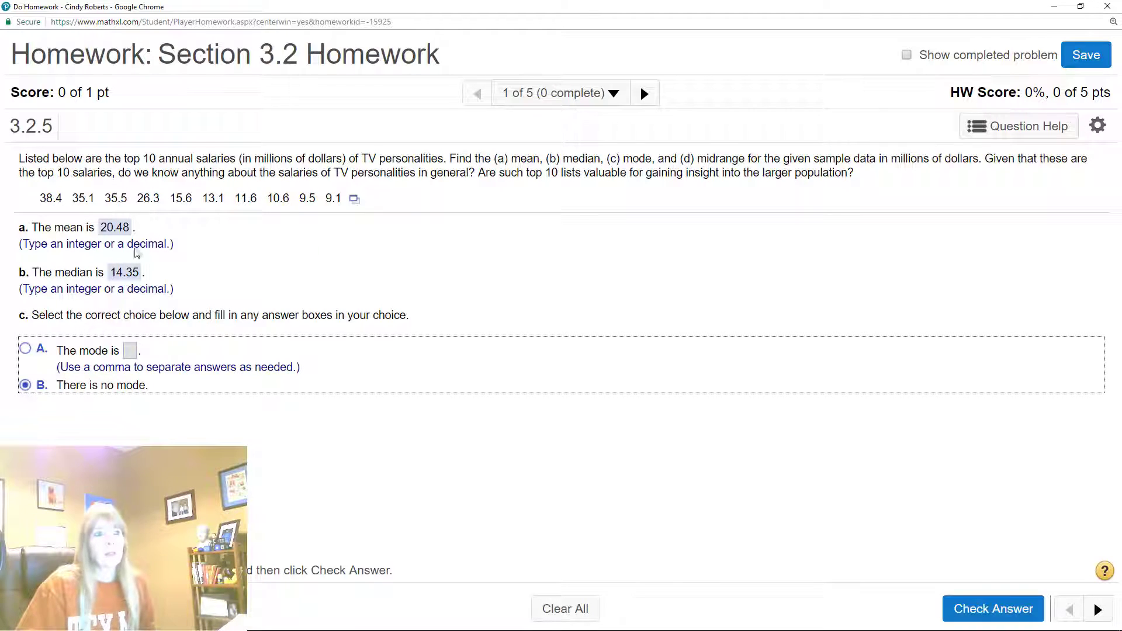
left_click(1011, 609)
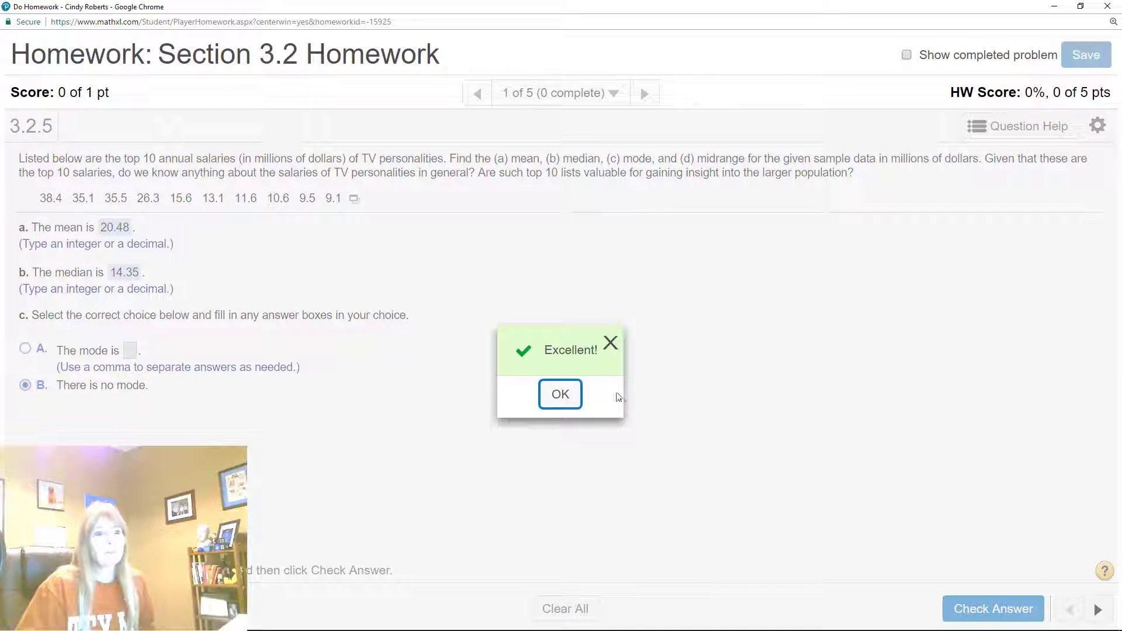
left_click(572, 396)
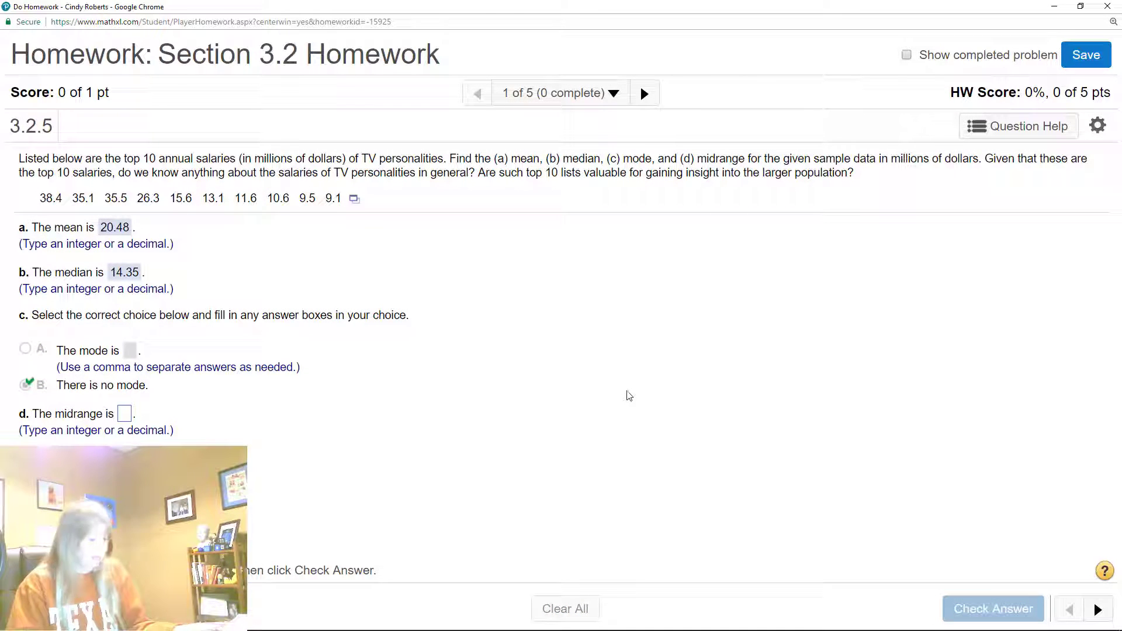
Consult the minimum and maximum in the StatCrunch results and submit 23.75 as the midrange in part d
key("alt+Tab")
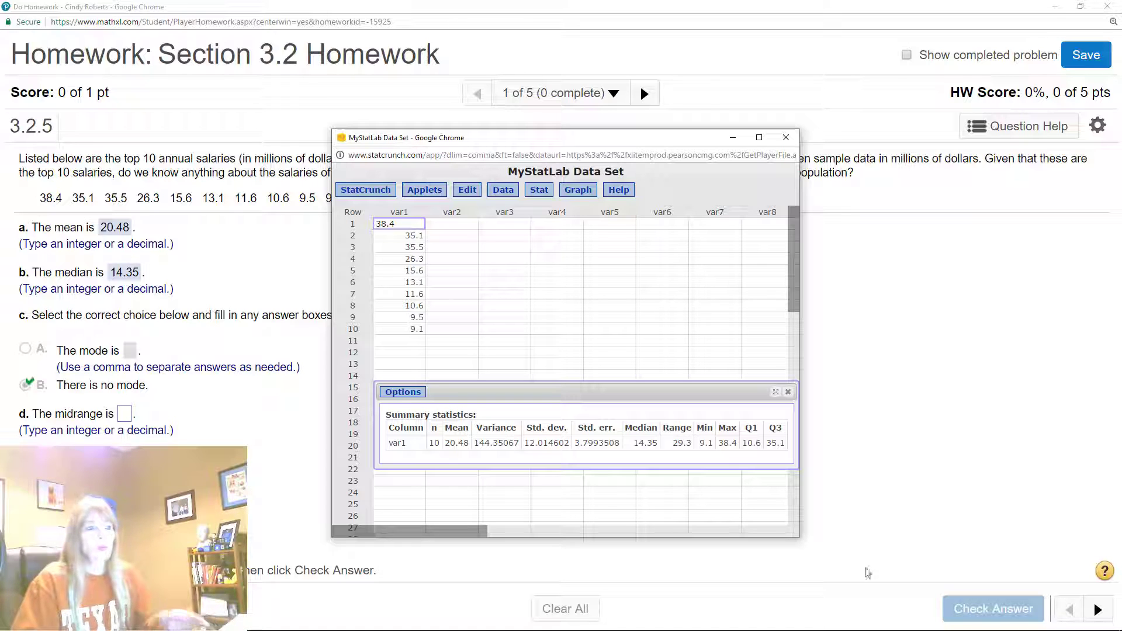
left_click(124, 415)
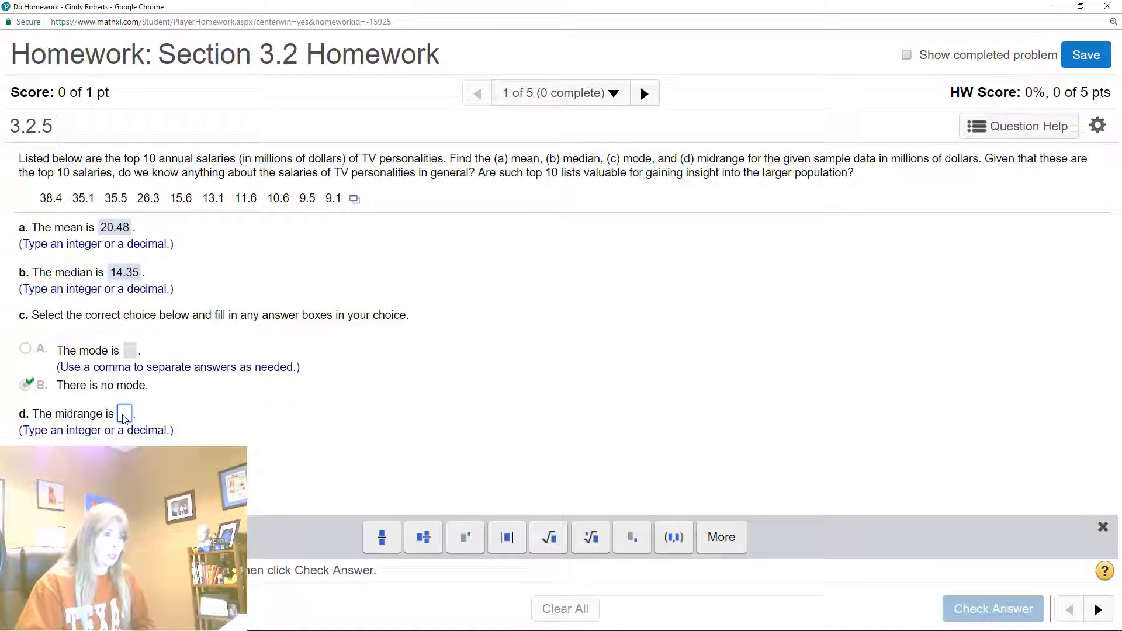
type("23.75")
key("Return")
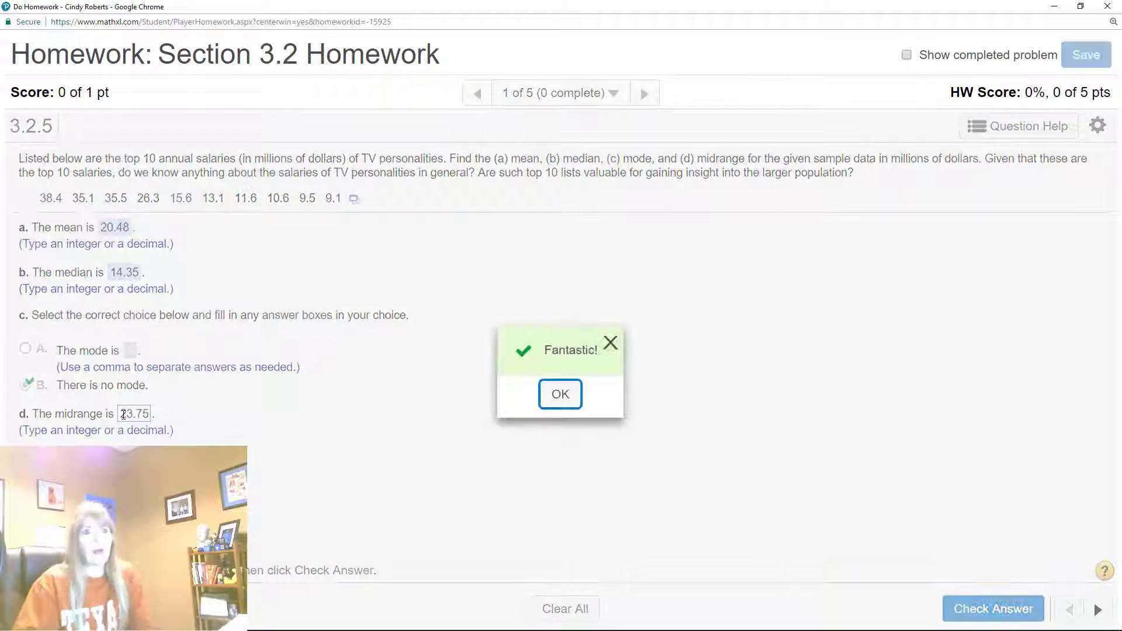
left_click(572, 392)
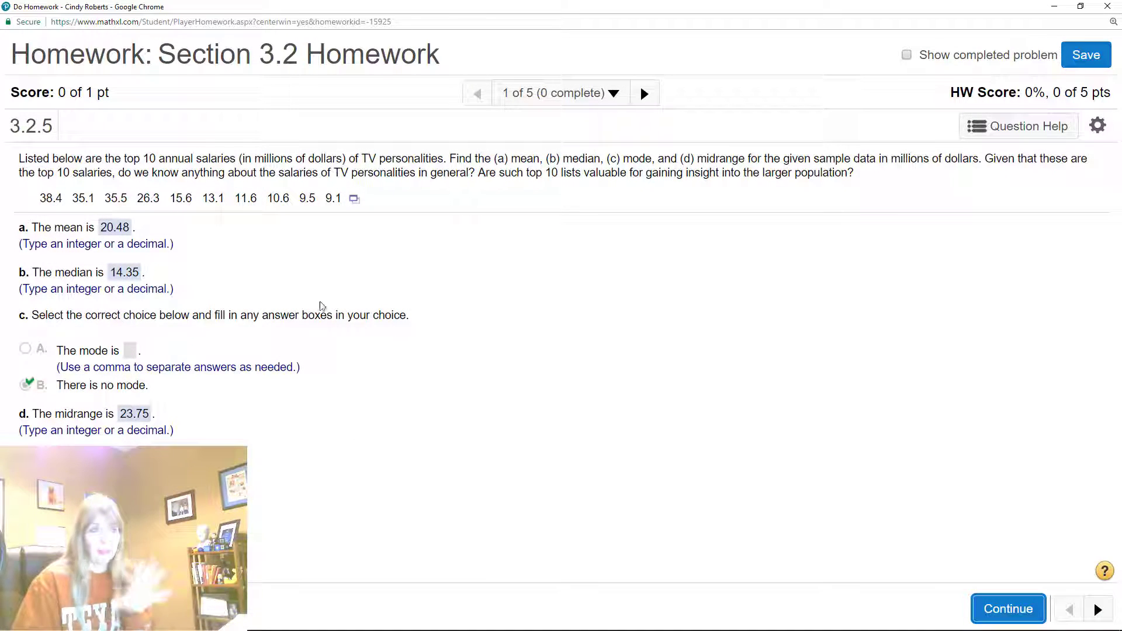
Close the Section 3.2 Homework, dismiss the pop-up blocker alert and preview the Section 3.3 Homework in a maximized window
left_click(1108, 6)
left_click(610, 91)
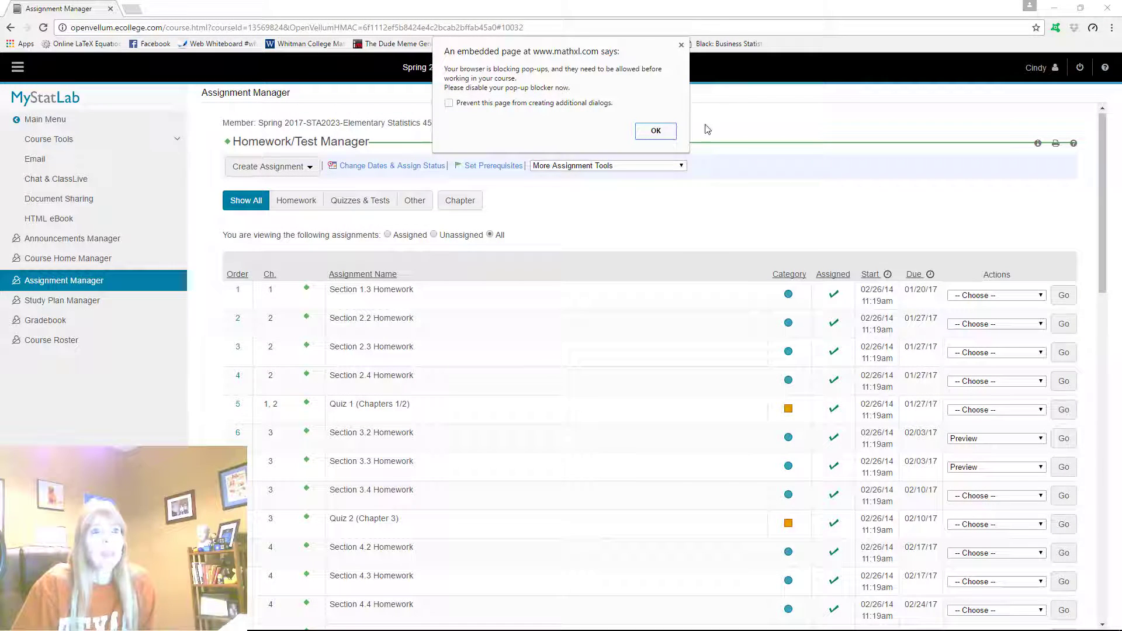
left_click(672, 136)
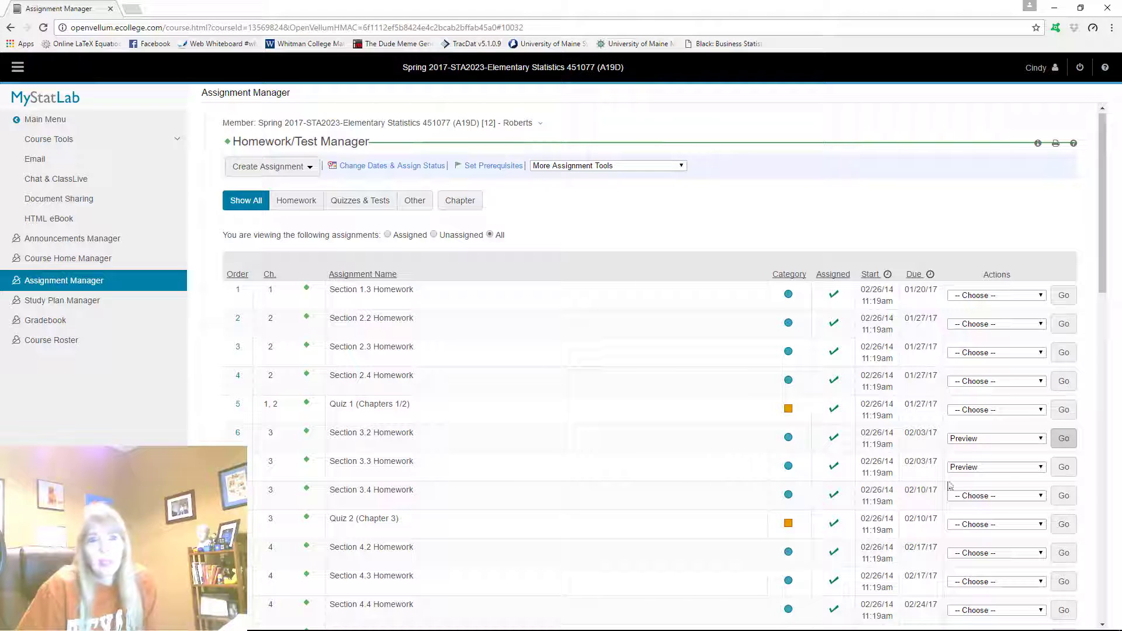
left_click(1063, 468)
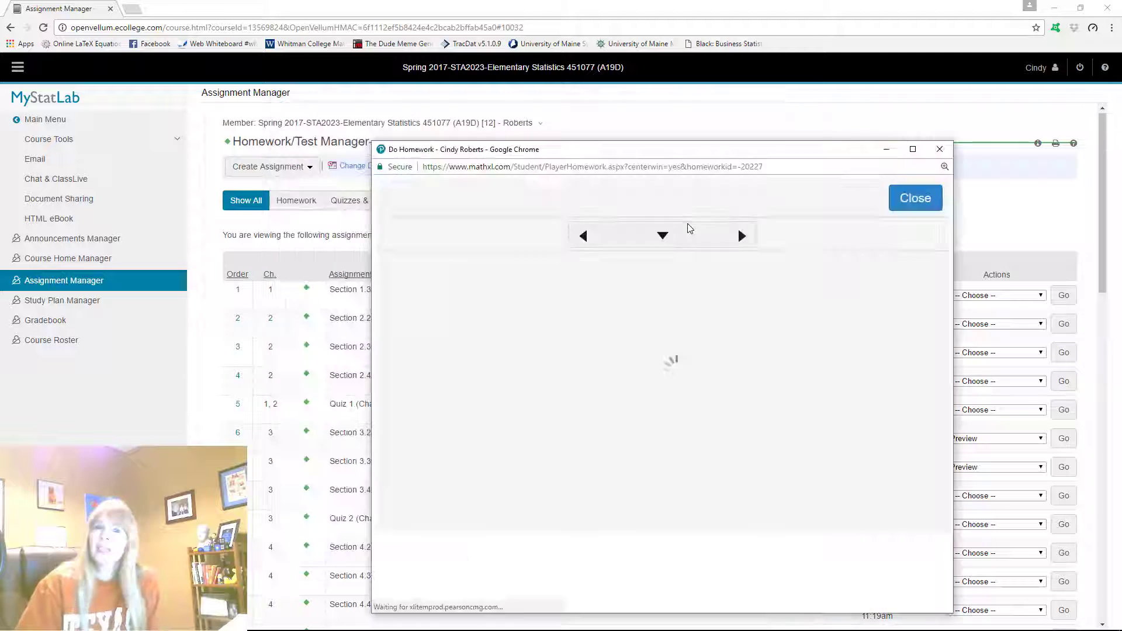
left_click(912, 149)
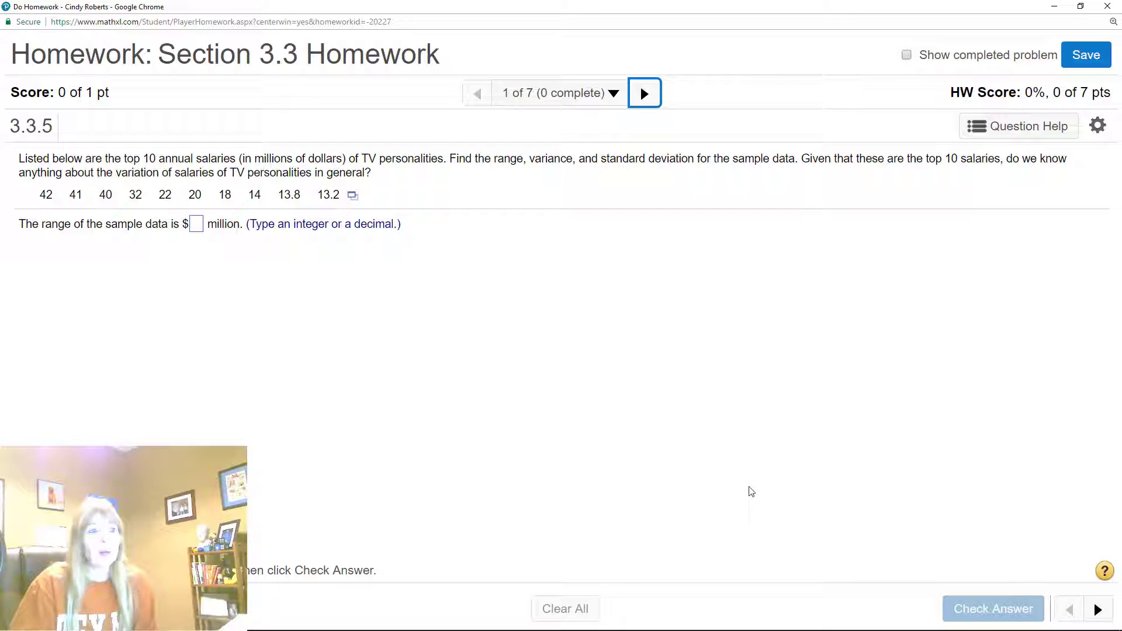
Open the salary data of question 3.3.5 in StatCrunch and compute the column summary statistics for var1
left_click(352, 195)
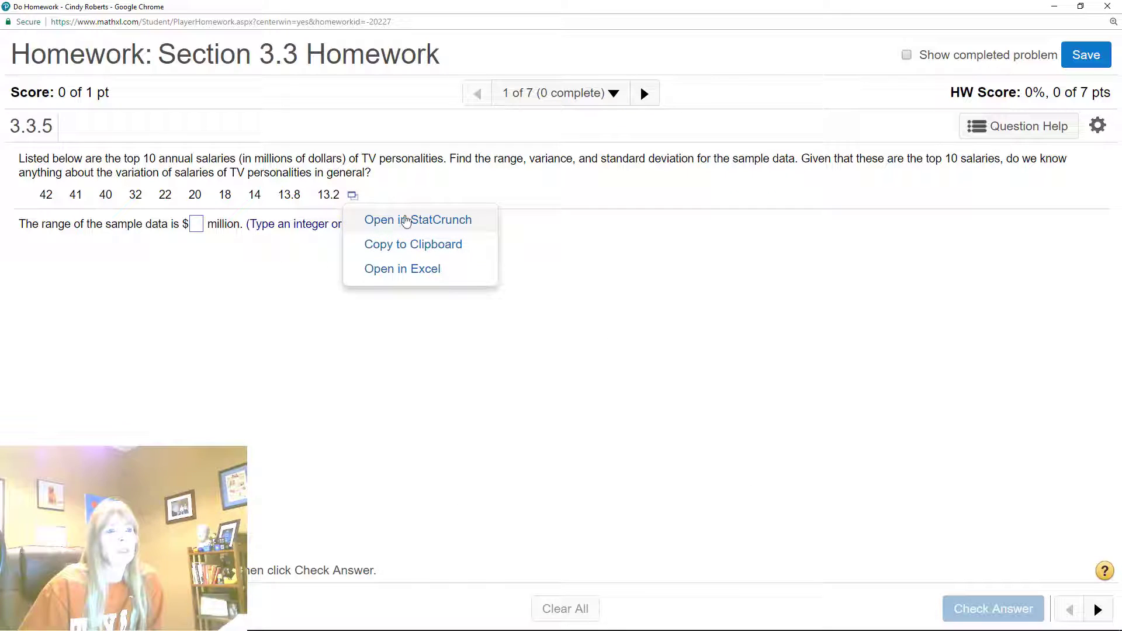
left_click(403, 220)
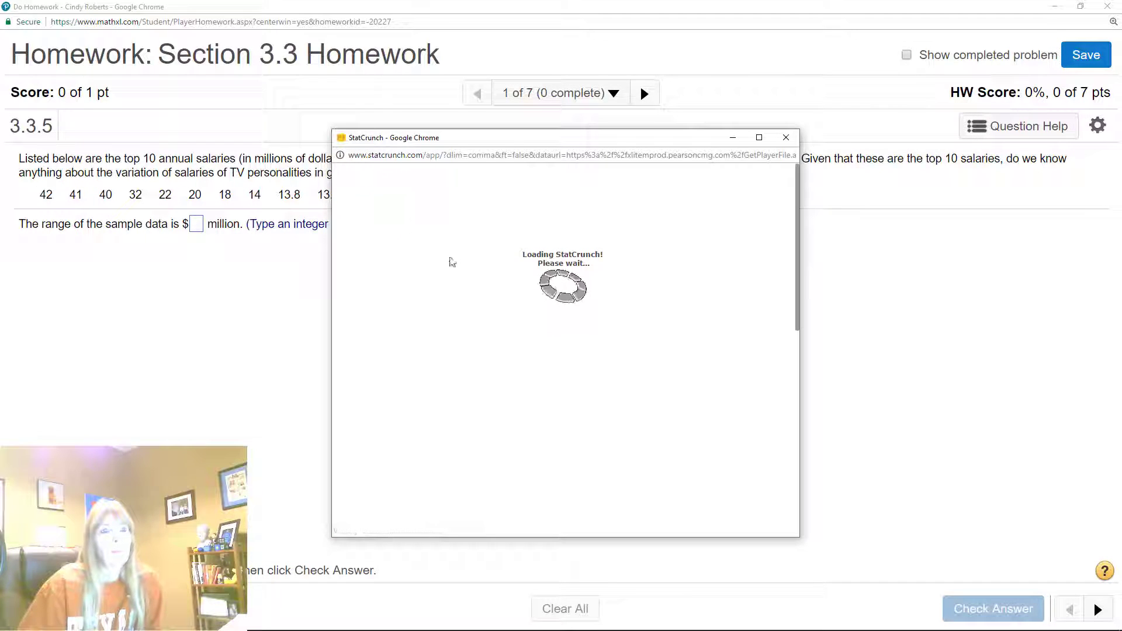
left_click(539, 192)
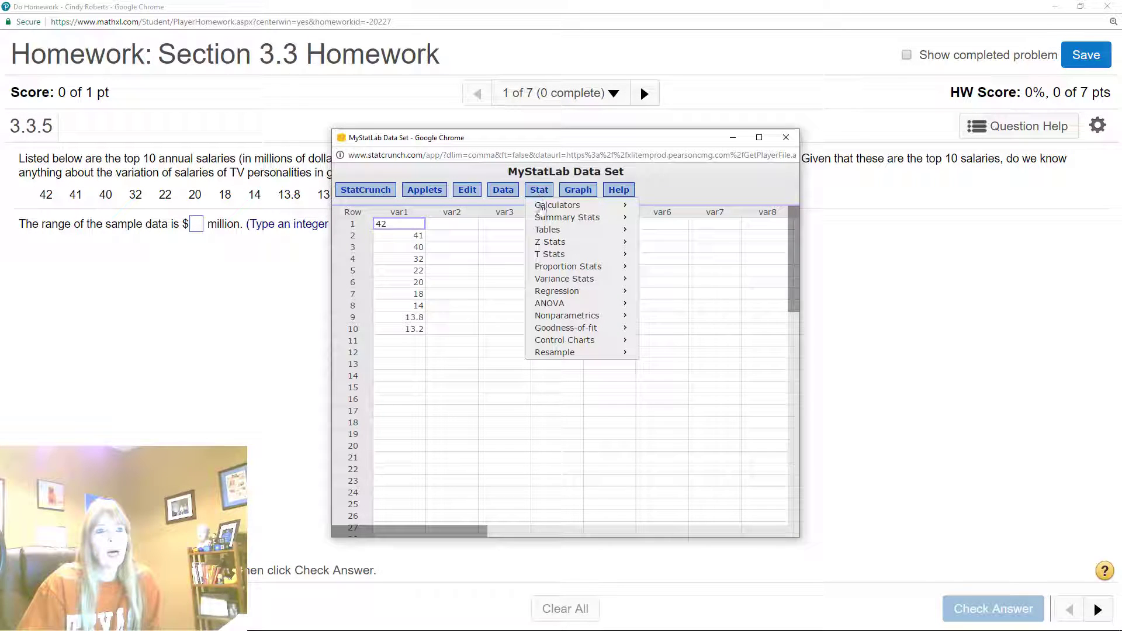
mouse_move(555, 218)
left_click(669, 222)
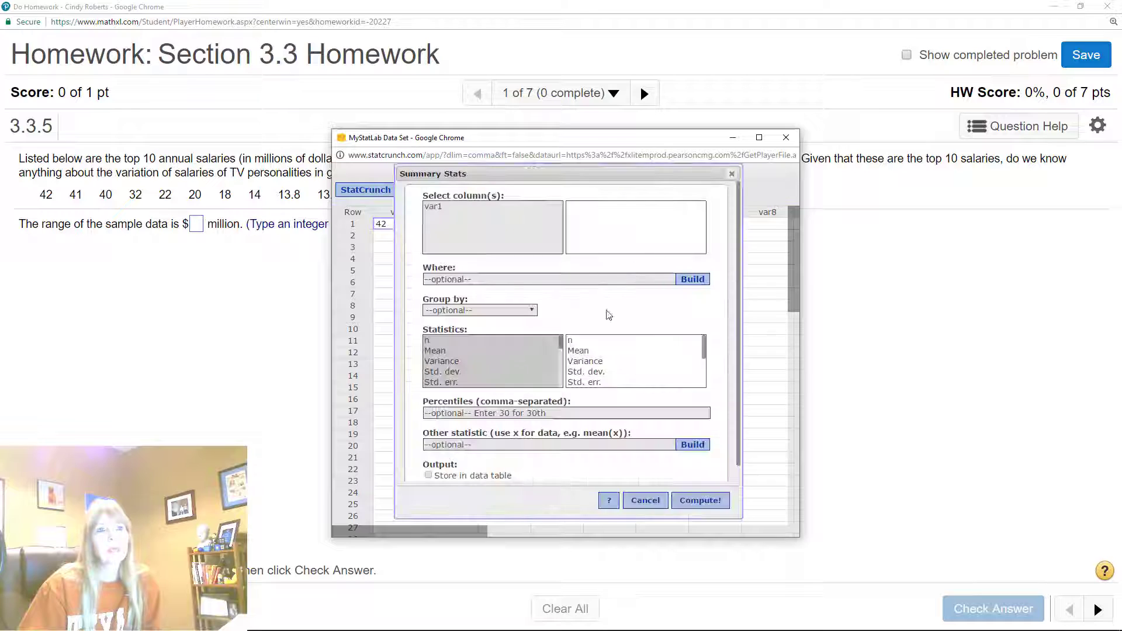
left_click(441, 206)
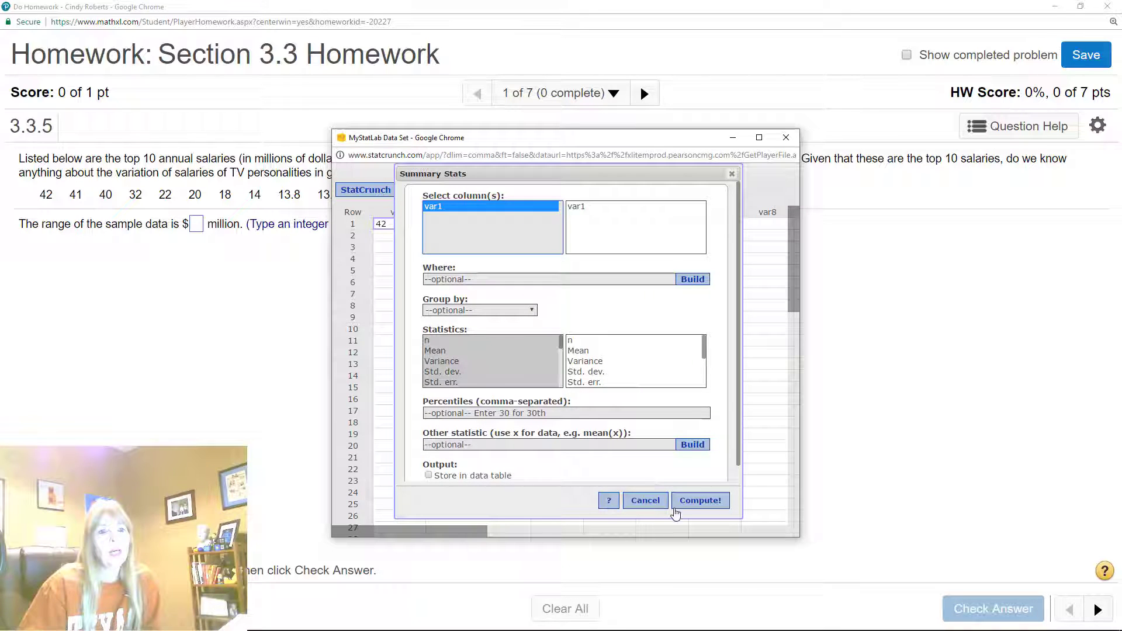
left_click(695, 501)
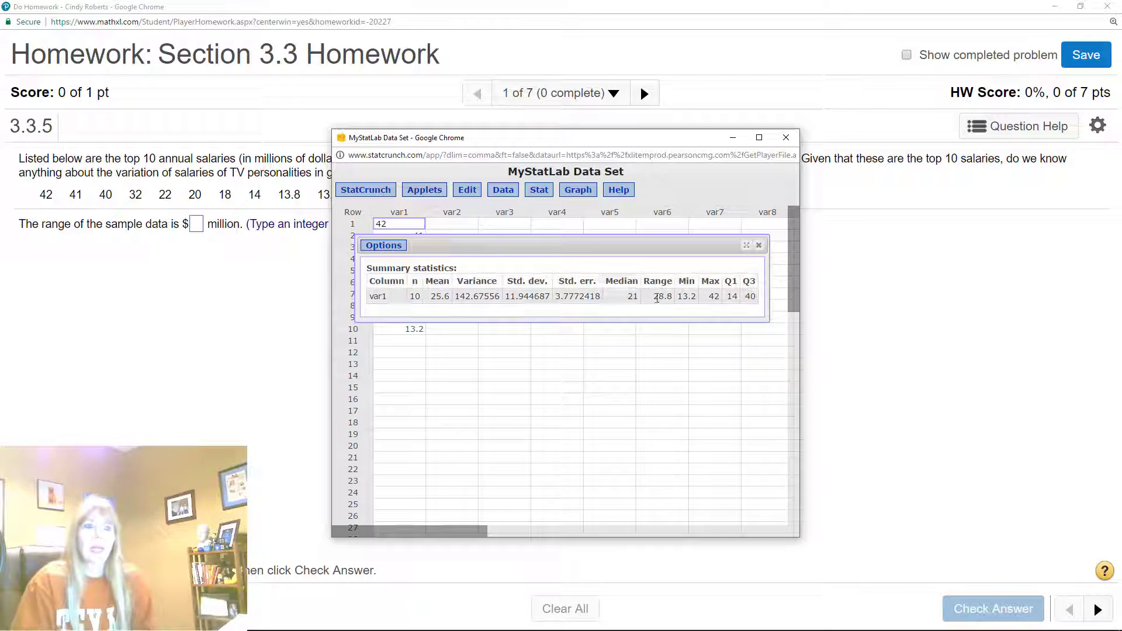
Answer the sample range with 28.8 million, check the answer and dismiss the feedback
left_click(197, 228)
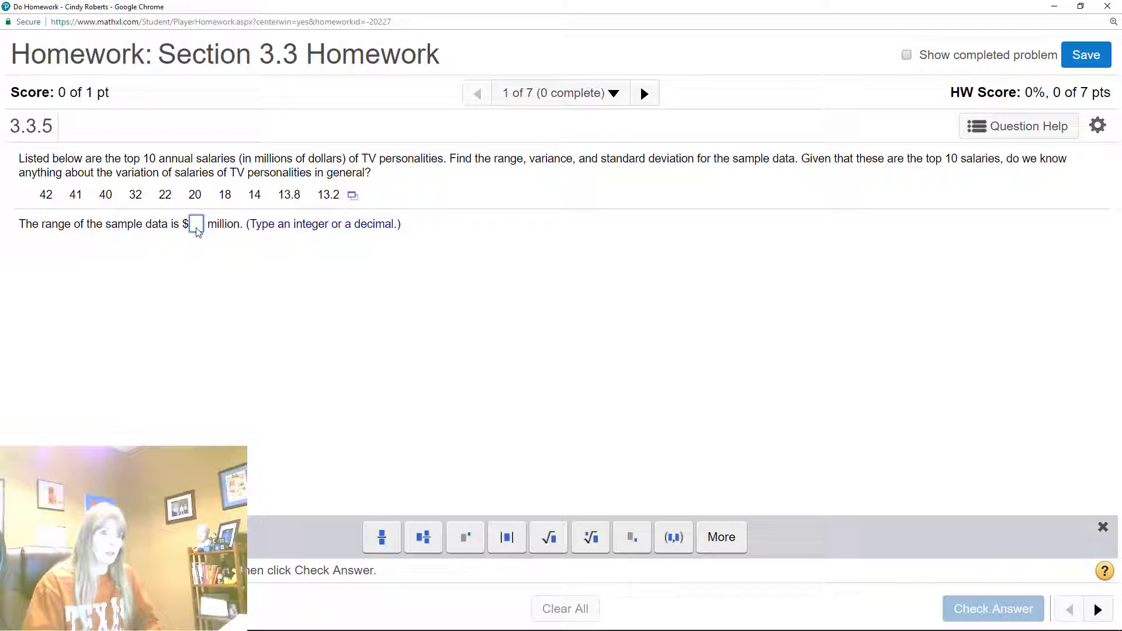
type("28.8")
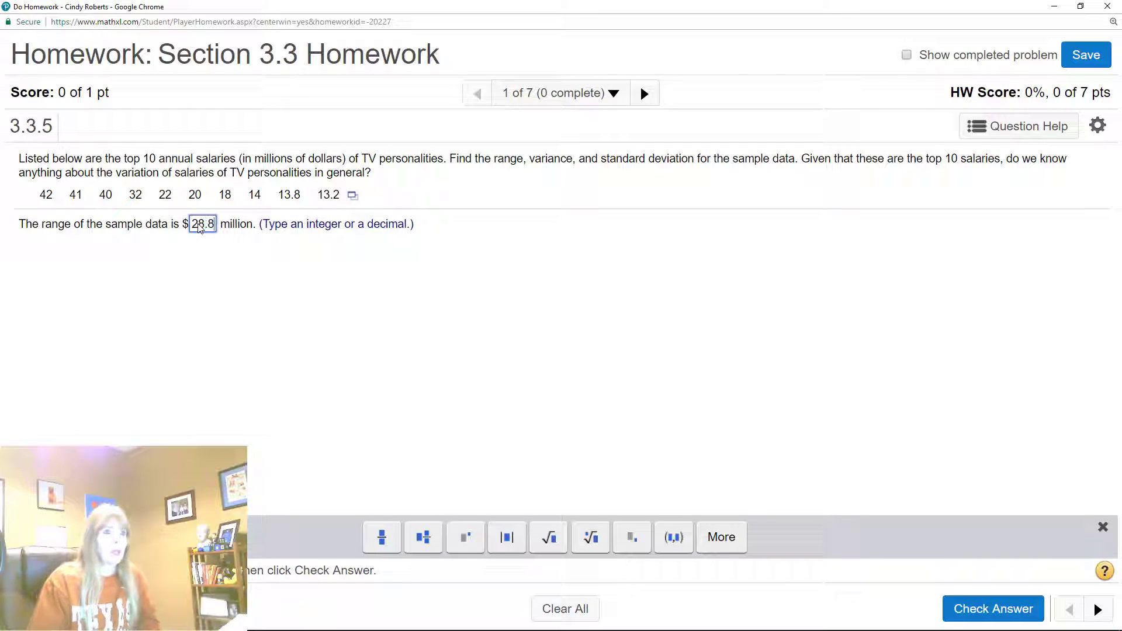
key("Return")
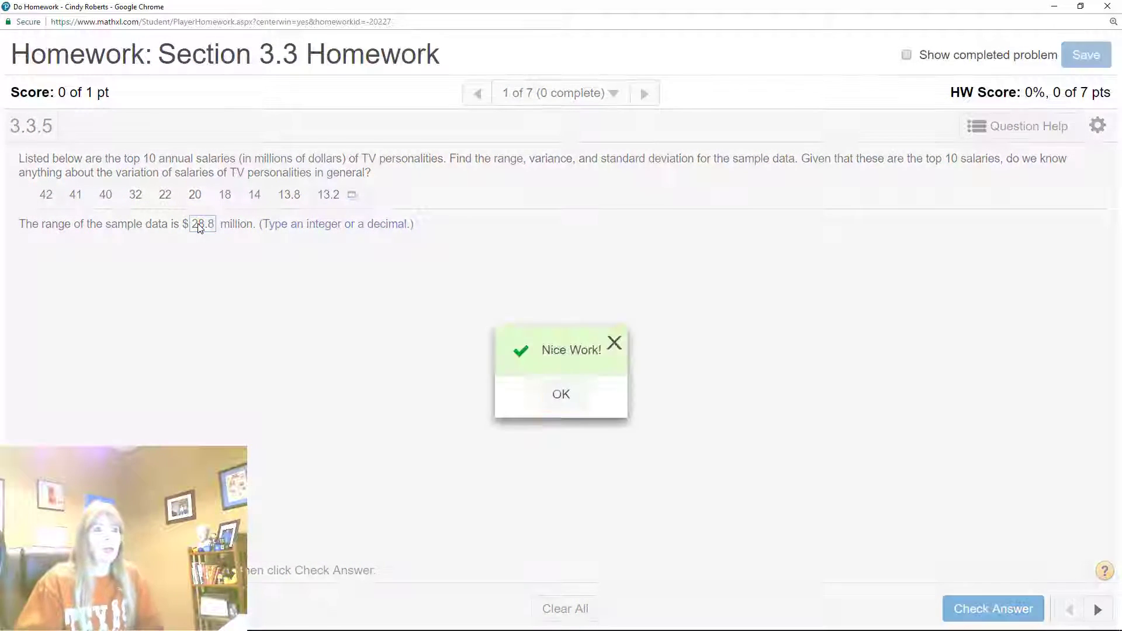
left_click(560, 403)
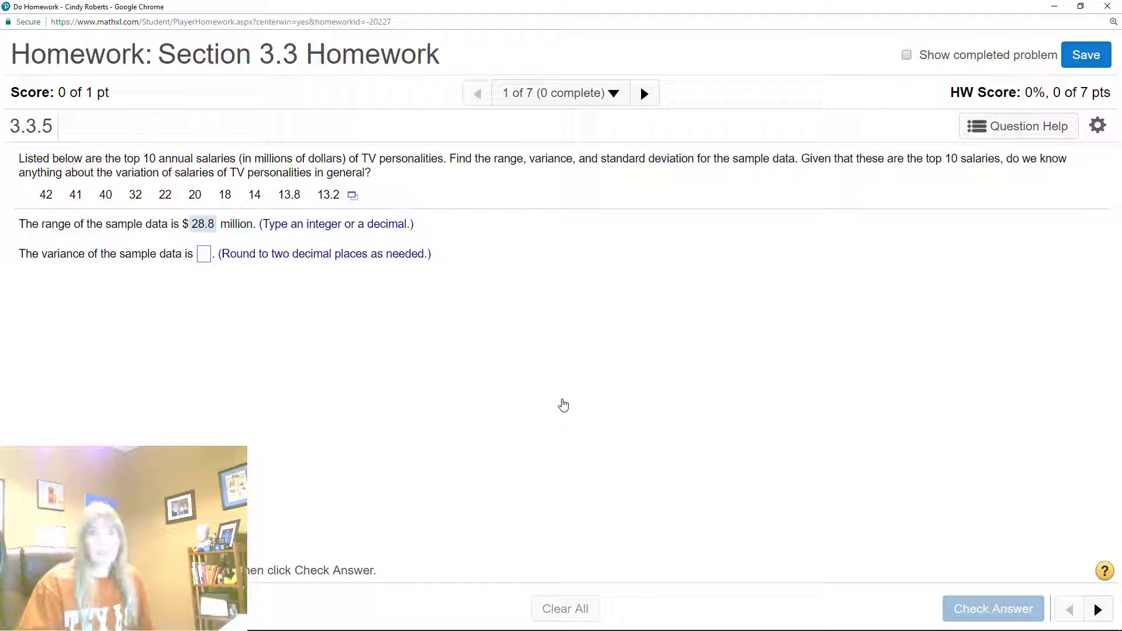
Consult the variance in the StatCrunch results, submit 142.68 as the sample variance and dismiss the feedback
key("alt+Tab")
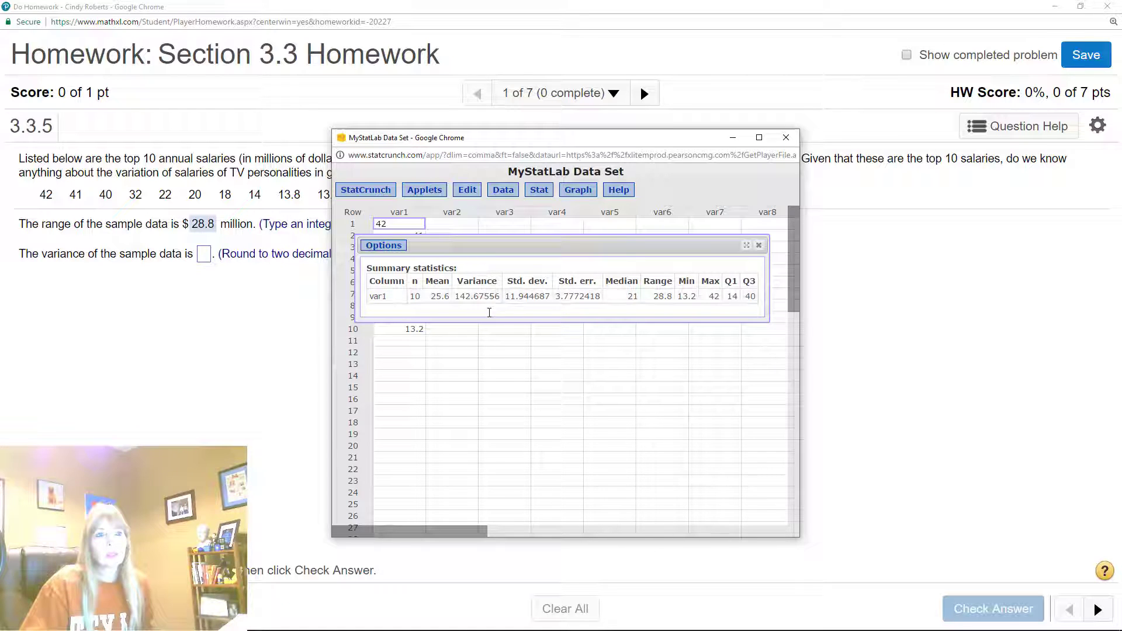
left_click(207, 256)
type("142.68")
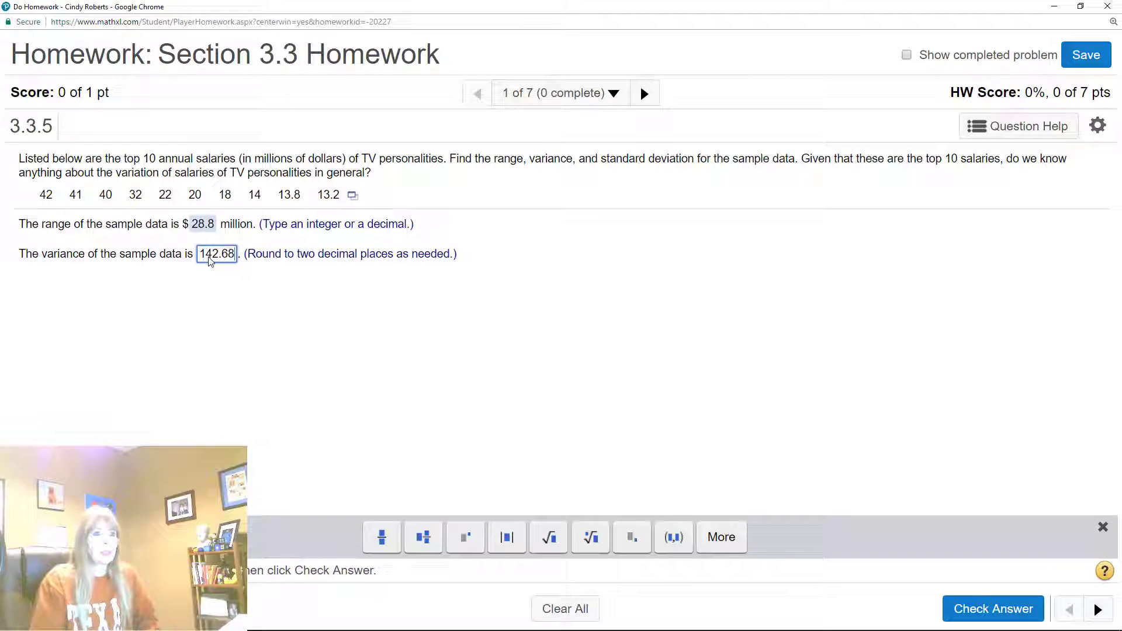
key("Return")
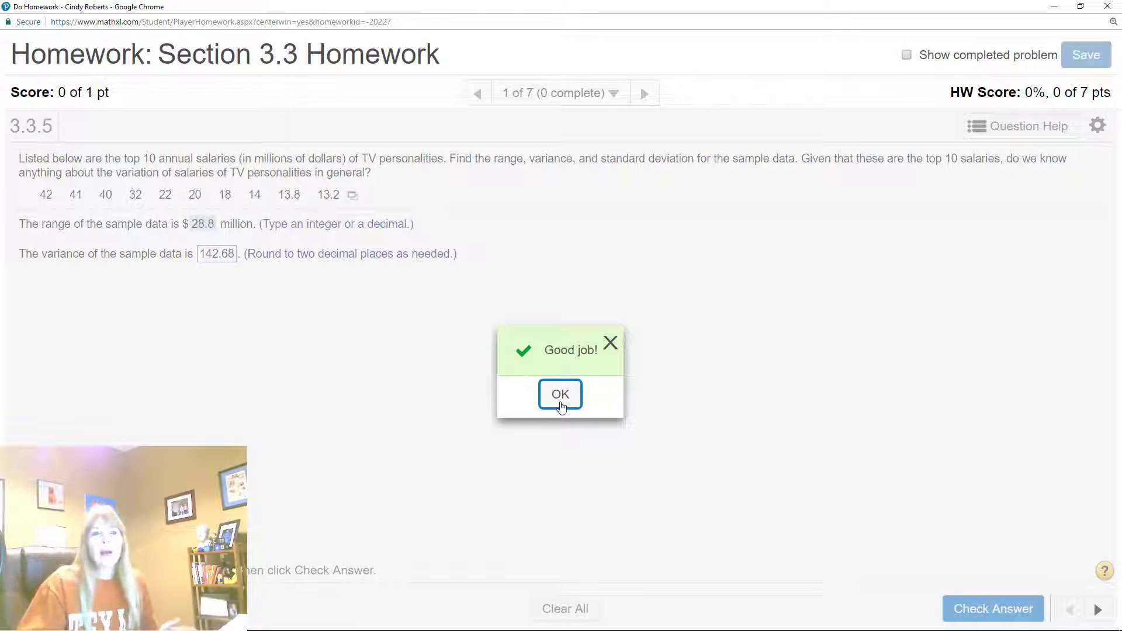
left_click(560, 395)
Consult the standard deviation in the StatCrunch results and submit 11.94 million as the sample standard deviation
key("alt+Tab")
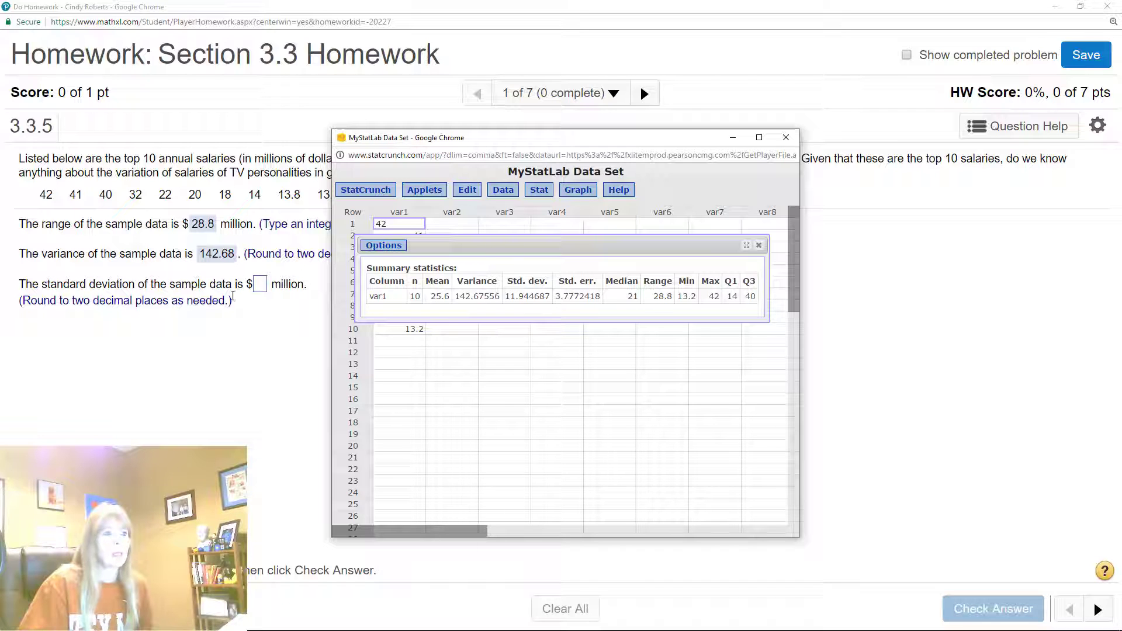
left_click(261, 285)
type("11.94")
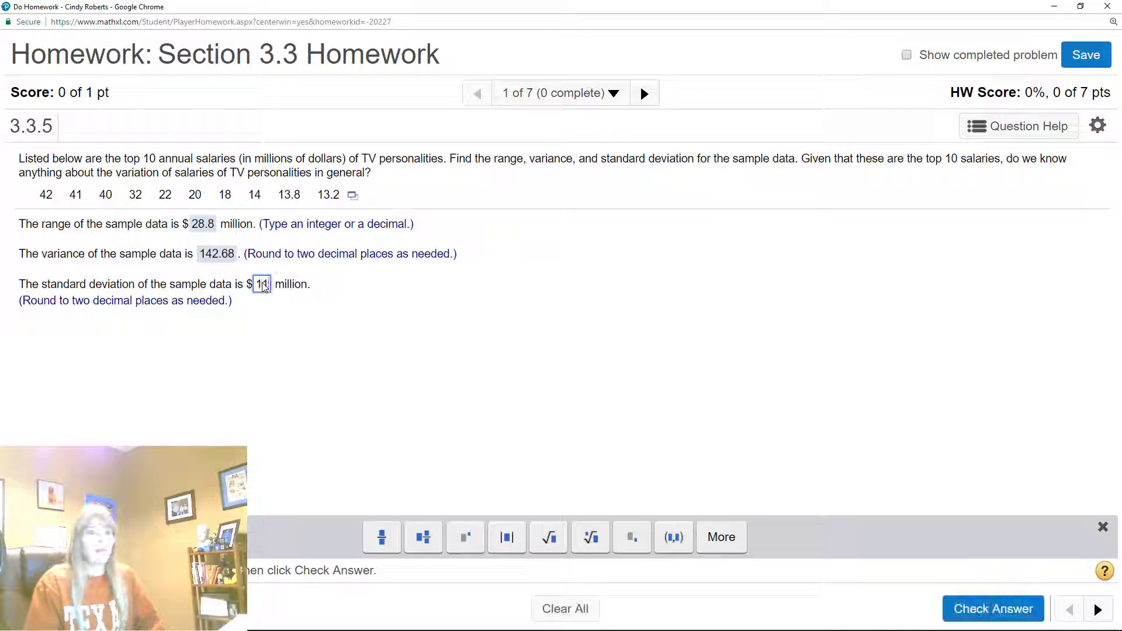
key("Return")
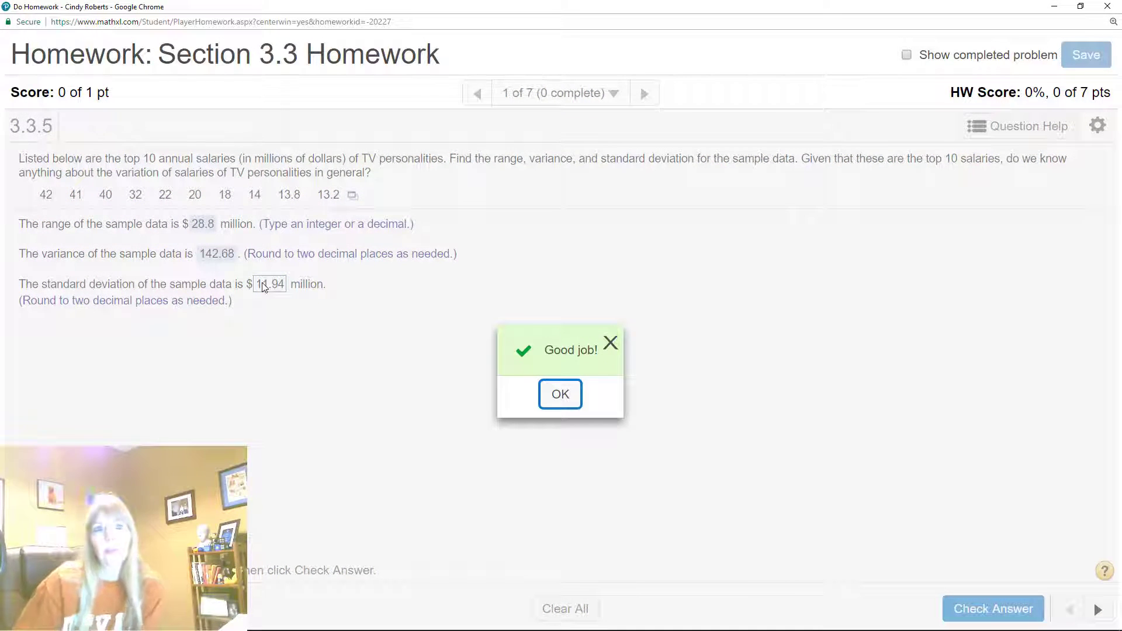